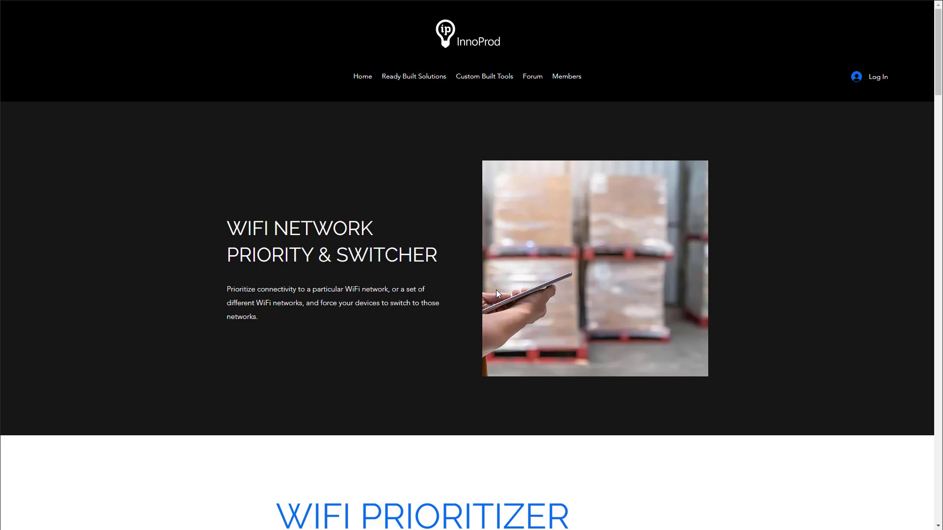
Scroll through the InnoProd WiFi Network Priority & Switcher product page to review it.
{"action": "scroll", "coordinate": [497, 290], "scroll_direction": "down", "scroll_amount": 1}
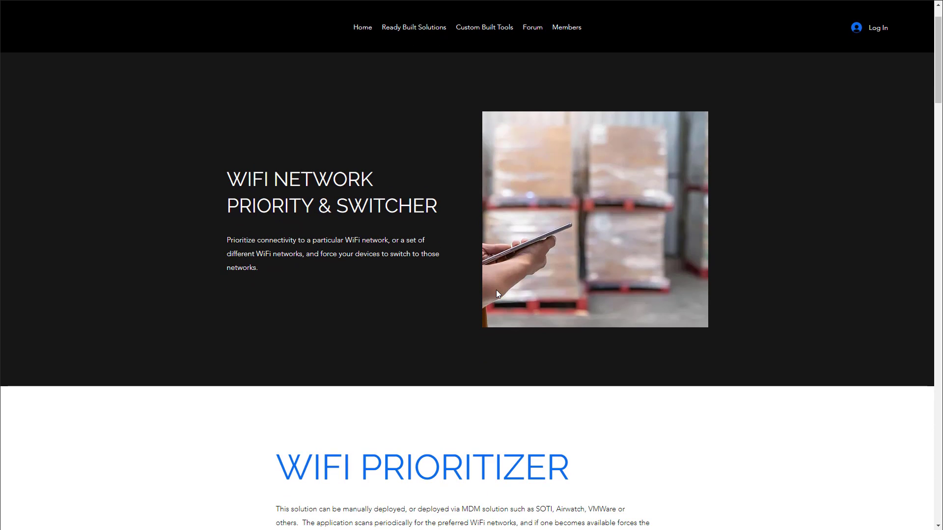
{"action": "scroll", "coordinate": [496, 294], "scroll_direction": "down", "scroll_amount": 1}
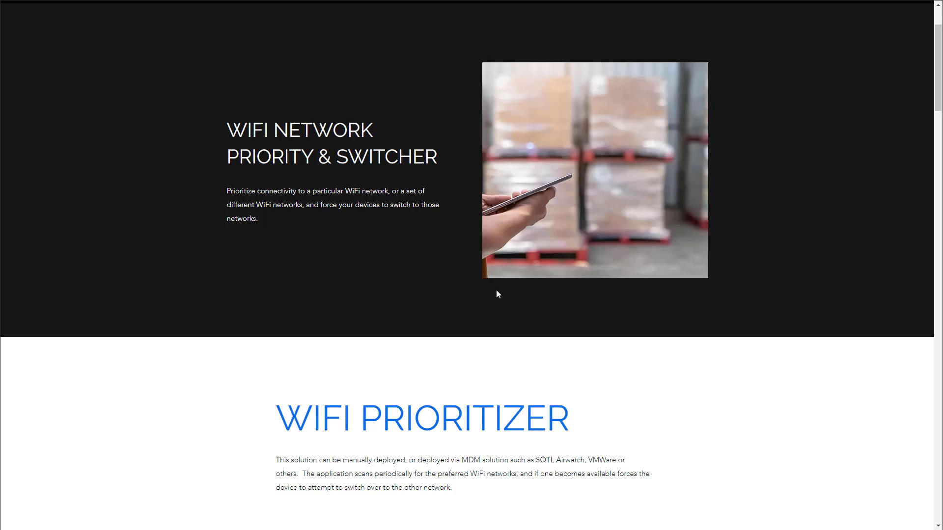
{"action": "scroll", "coordinate": [497, 294], "scroll_direction": "down", "scroll_amount": 1}
{"action": "scroll", "coordinate": [498, 293], "scroll_direction": "down", "scroll_amount": 1}
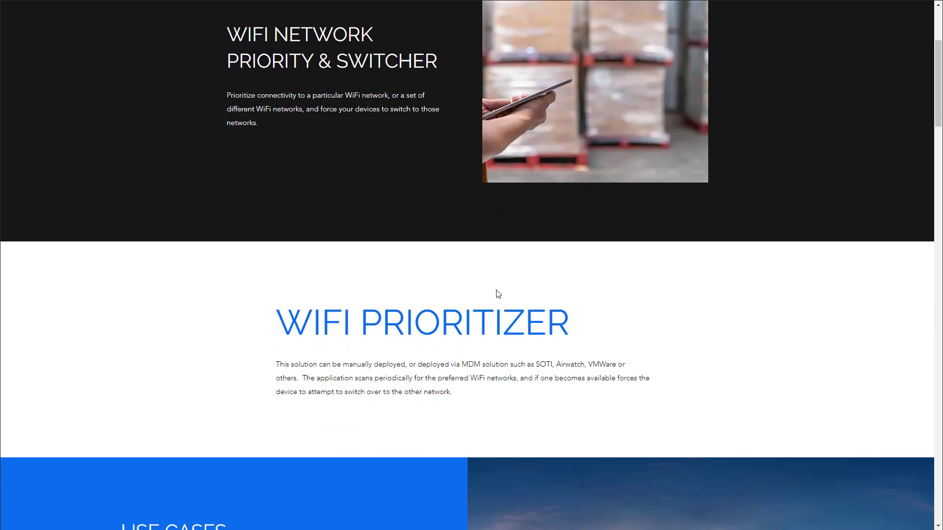
{"action": "scroll", "coordinate": [498, 294], "scroll_direction": "down", "scroll_amount": 1}
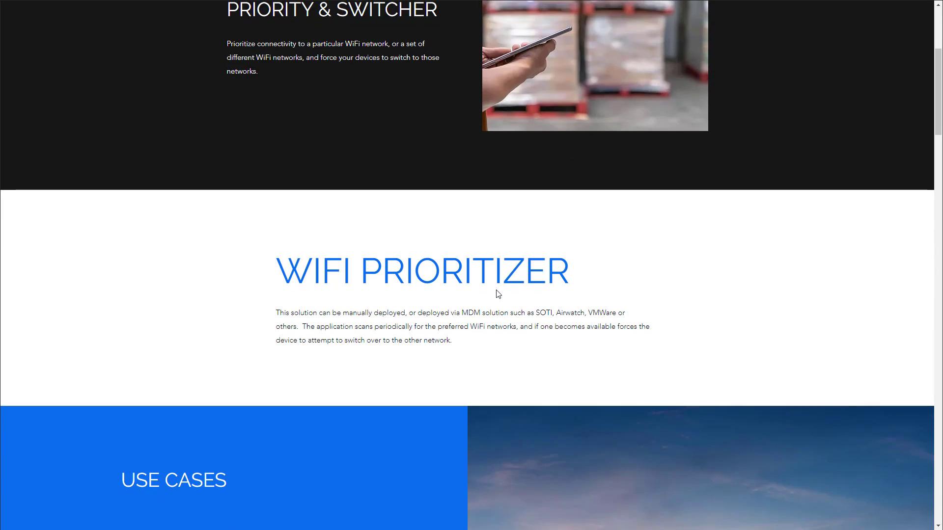
{"action": "scroll", "coordinate": [499, 294], "scroll_direction": "down", "scroll_amount": 2}
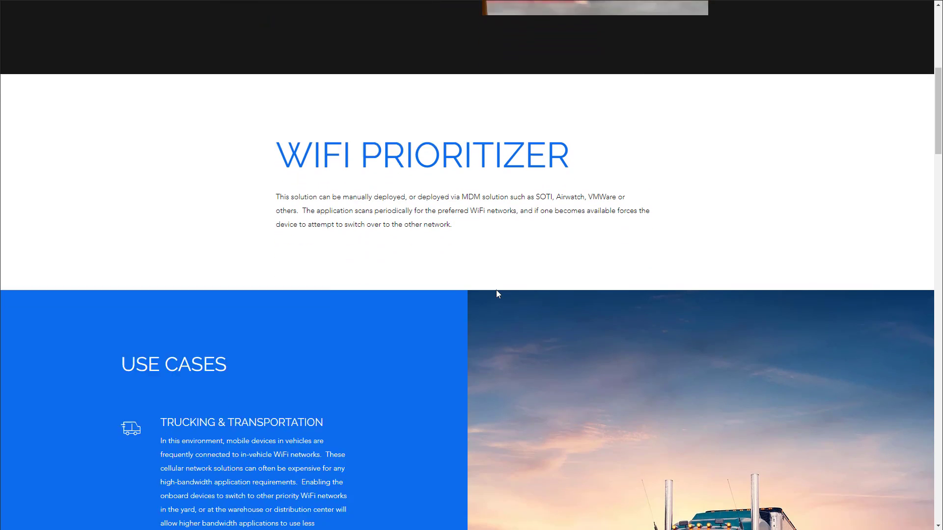
{"action": "scroll", "coordinate": [497, 293], "scroll_direction": "down", "scroll_amount": 3}
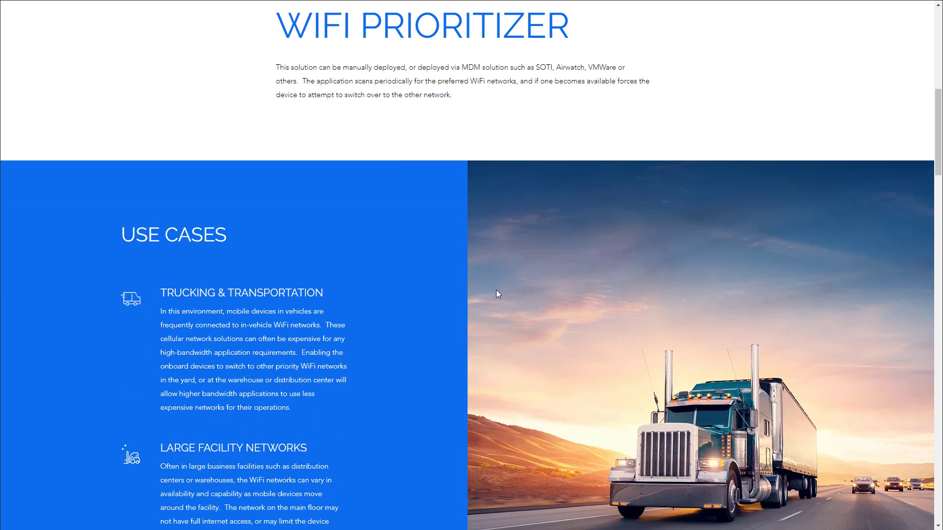
{"action": "scroll", "coordinate": [496, 290], "scroll_direction": "down", "scroll_amount": 2}
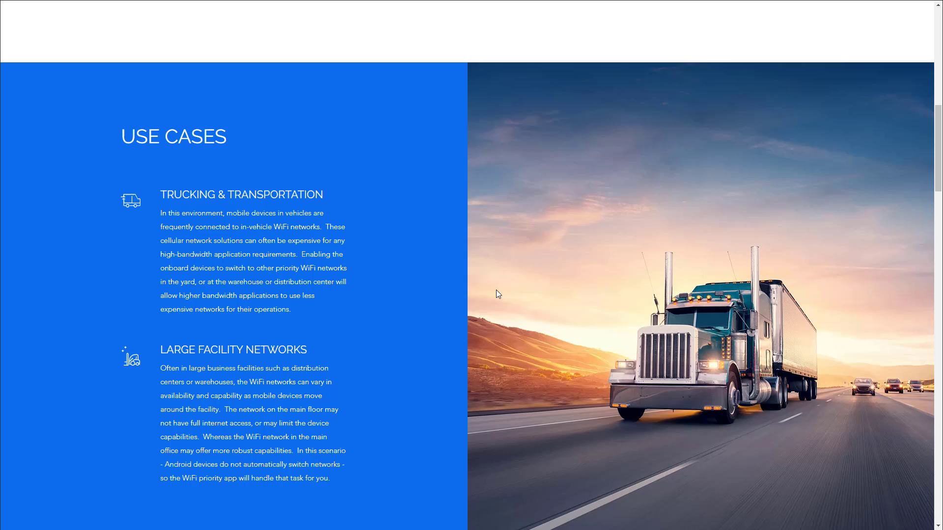
{"action": "scroll", "coordinate": [496, 290], "scroll_direction": "down", "scroll_amount": 1}
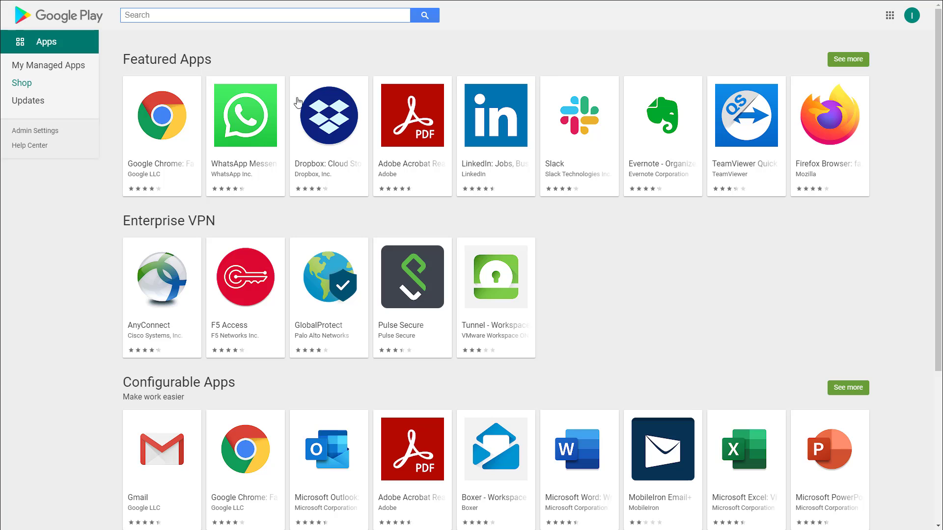
Search Managed Google Play for 'innoprod automatic wifi network switcher' and view the app's details.
{"action": "type", "text": "in"}
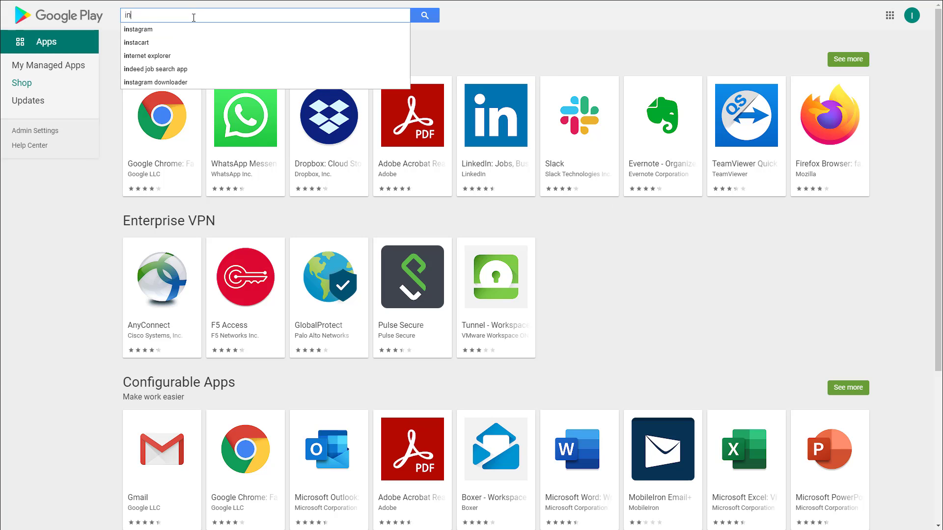
{"action": "type", "text": "noprod auto"}
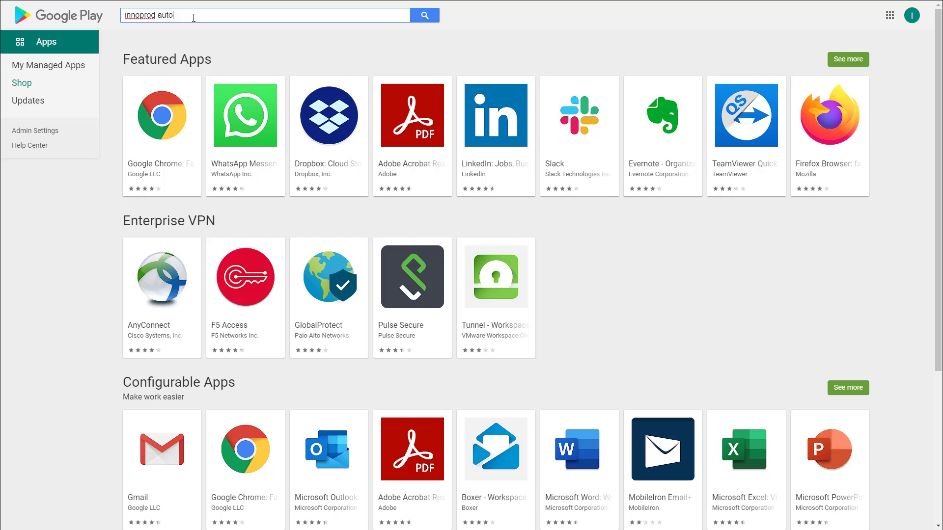
{"action": "type", "text": "matic wifi network switcher"}
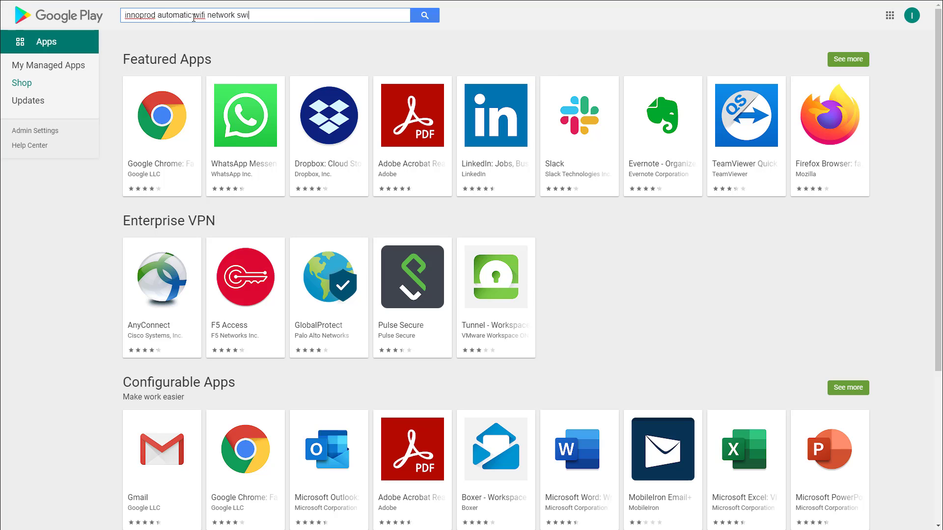
{"action": "key", "text": "Return"}
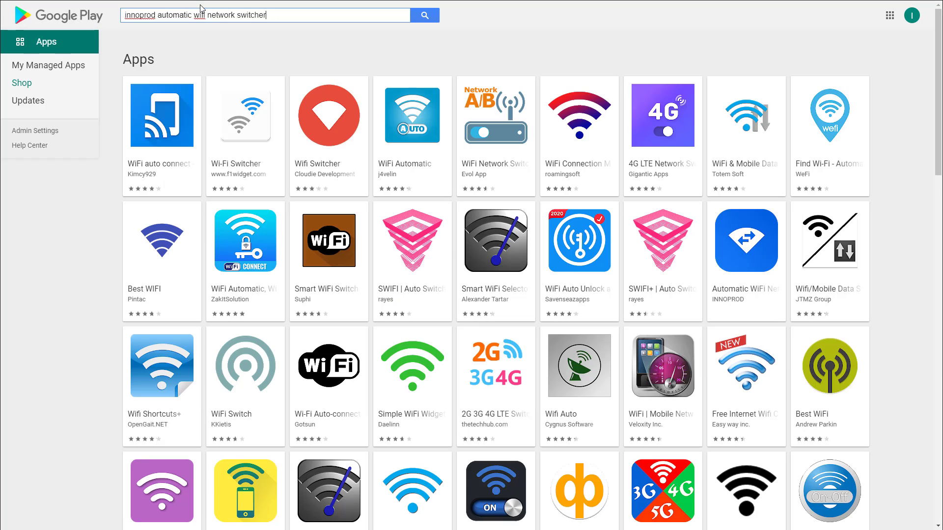
{"action": "left_click", "coordinate": [763, 247]}
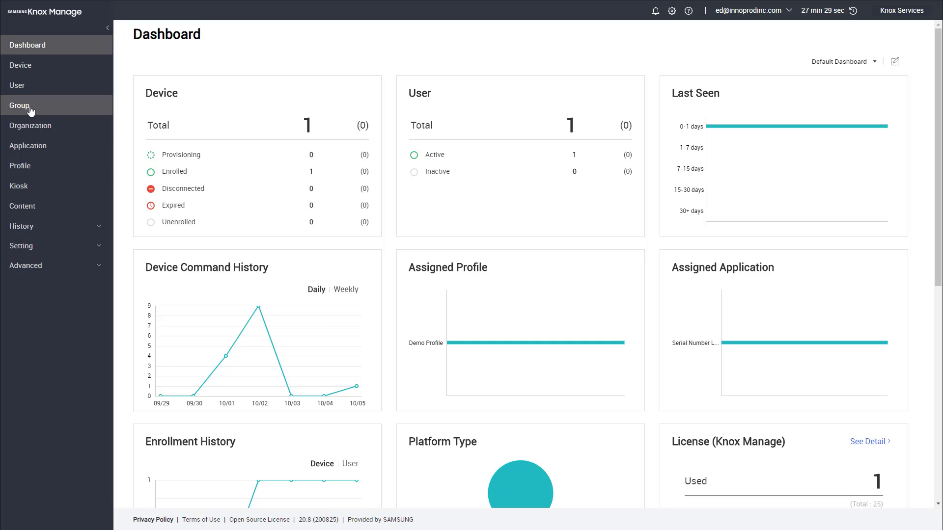
Check the managed Application list, then bring up the Group list.
{"action": "left_click", "coordinate": [30, 151]}
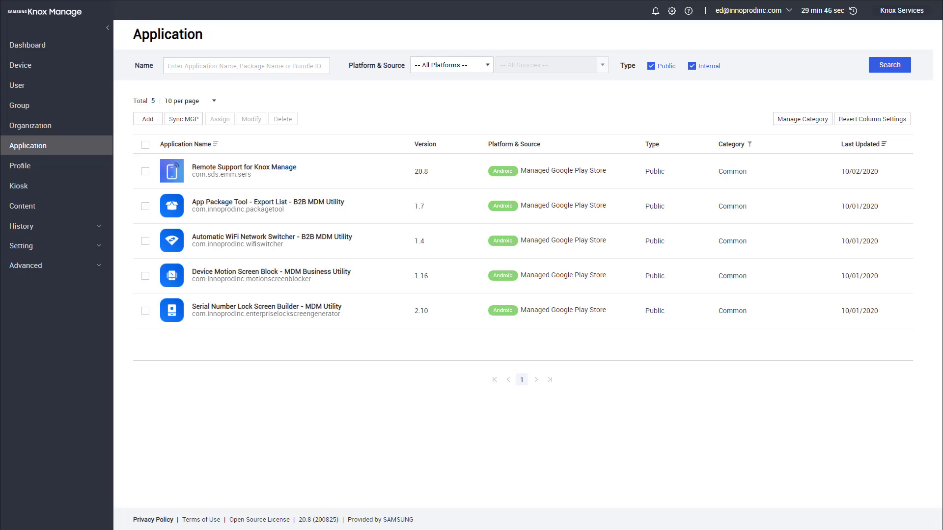
{"action": "left_click", "coordinate": [26, 111]}
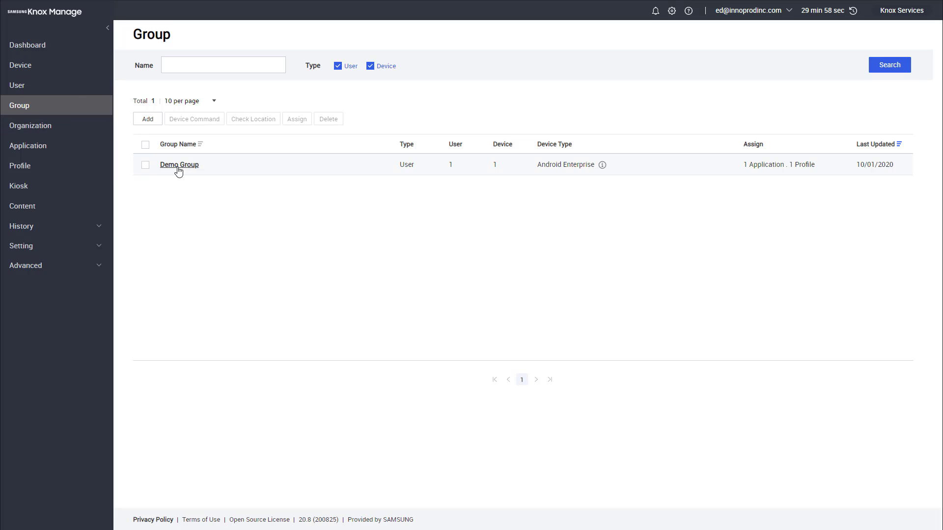
From Demo Group's details, choose Automatic WiFi Network Switcher as the application to assign.
{"action": "left_click", "coordinate": [180, 165]}
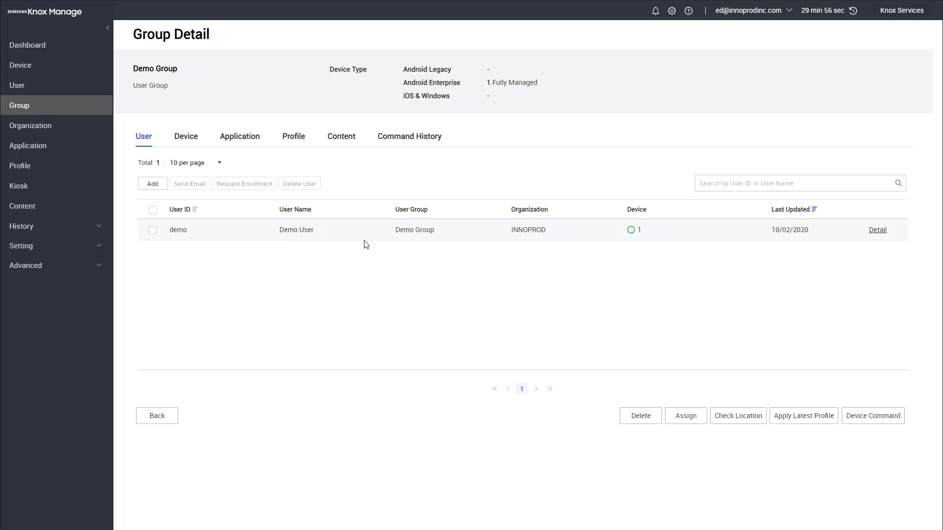
{"action": "left_click", "coordinate": [686, 417]}
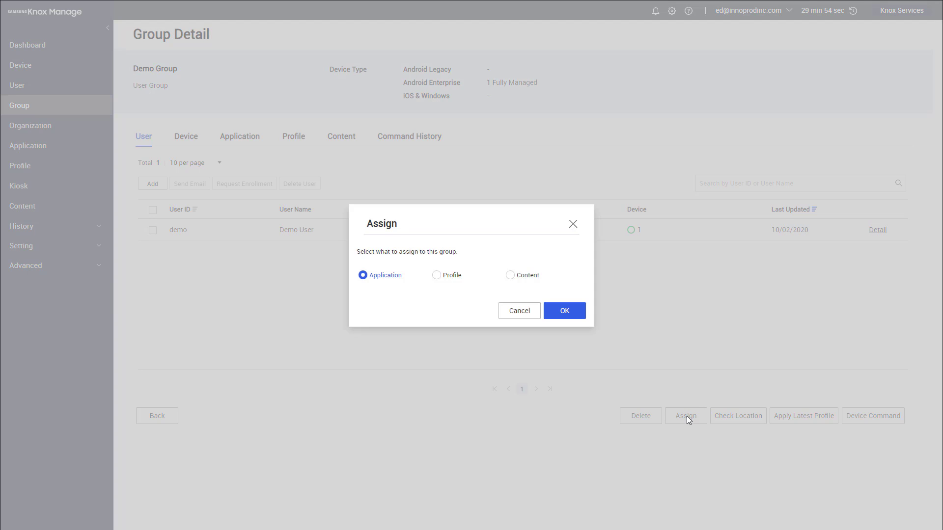
{"action": "left_click", "coordinate": [565, 312]}
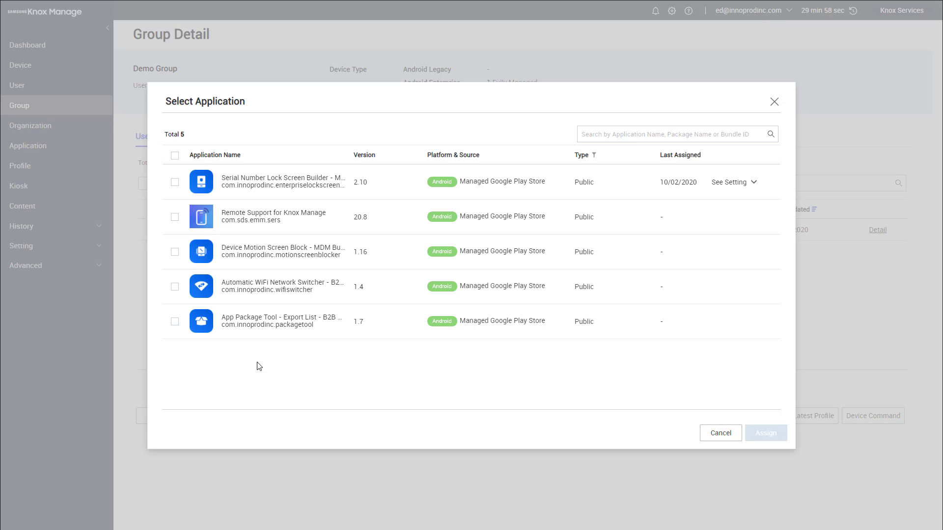
{"action": "left_click", "coordinate": [286, 291]}
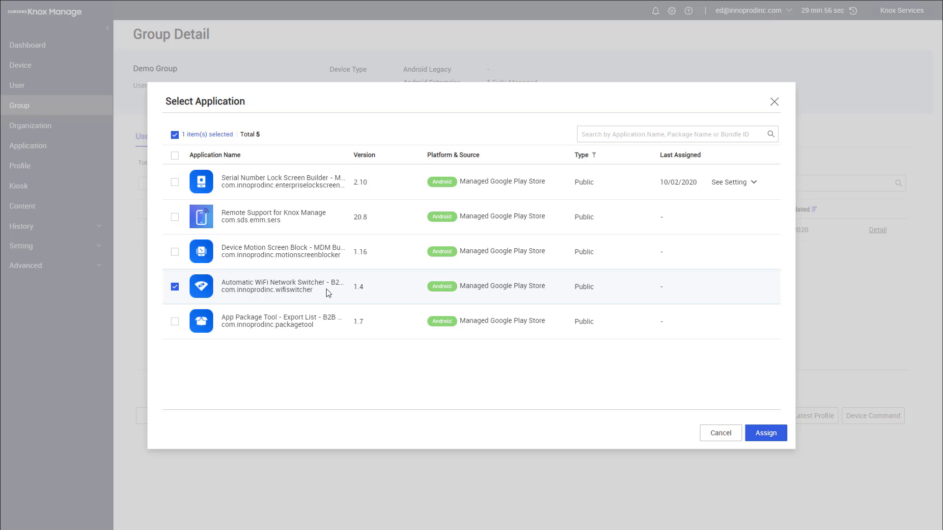
{"action": "left_click", "coordinate": [766, 433]}
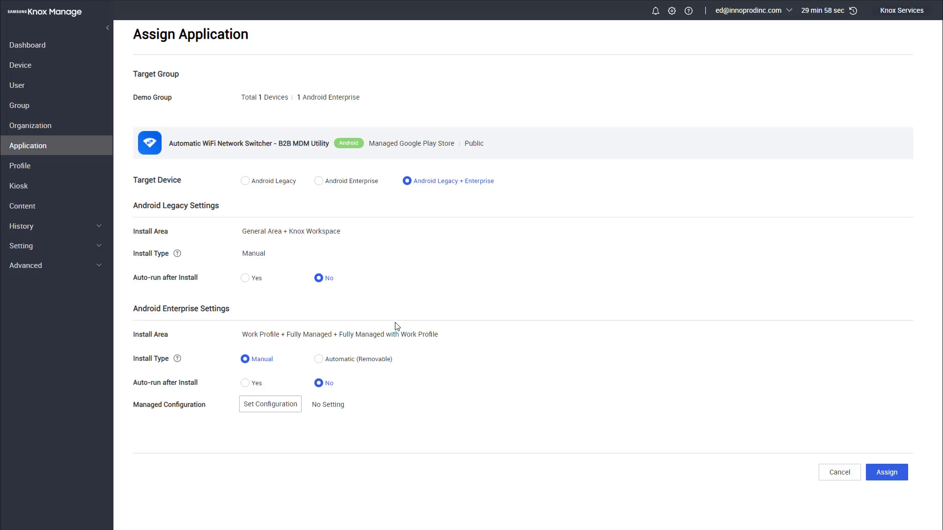
Target Android Enterprise with Automatic (Removable) install and auto-run Yes, then bring up managed configuration.
{"action": "left_click", "coordinate": [318, 182]}
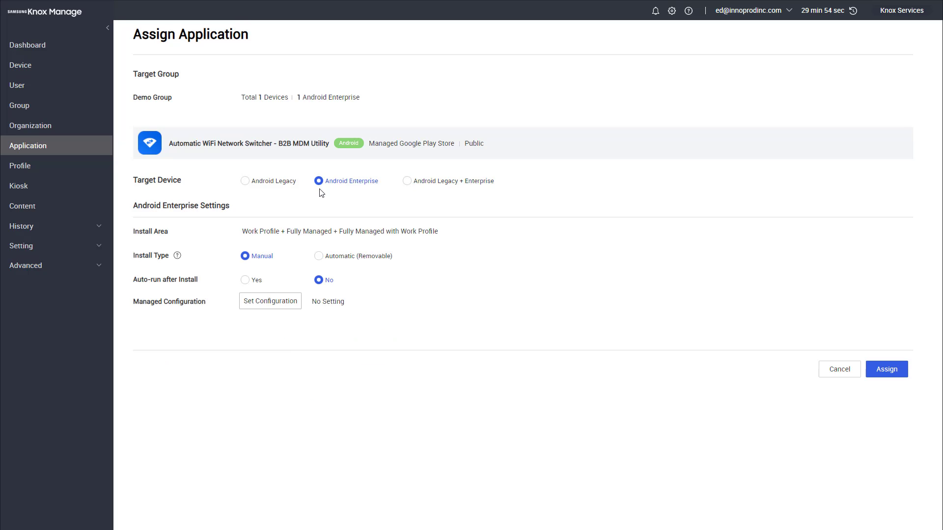
{"action": "left_click", "coordinate": [319, 256]}
{"action": "left_click", "coordinate": [245, 280]}
{"action": "left_click", "coordinate": [271, 307]}
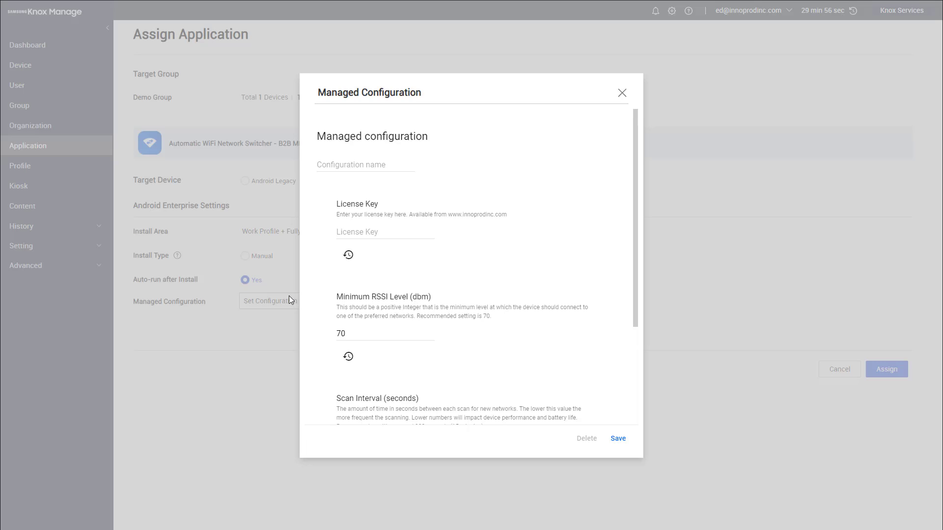
Name the configuration 'Demo Device Configuration' and paste in the license key.
{"action": "left_click", "coordinate": [345, 165]}
{"action": "type", "text": "Demo Device Configur"}
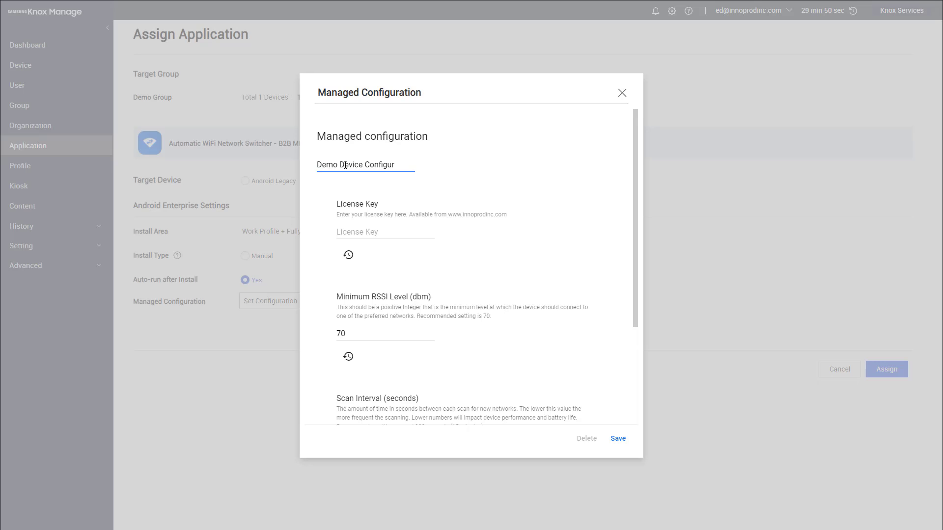
{"action": "type", "text": "ation"}
{"action": "left_click", "coordinate": [398, 236]}
{"action": "key", "text": "ctrl+v"}
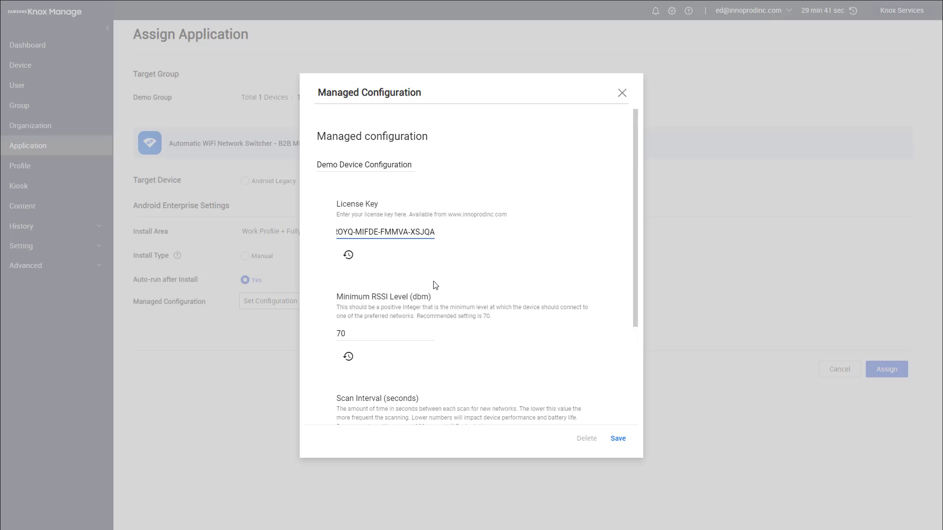
Replace the preferred SSID list with 'demowifi, yard_wifi, dc_wifi' and save the configuration.
{"action": "scroll", "coordinate": [435, 285], "scroll_direction": "down", "scroll_amount": 1}
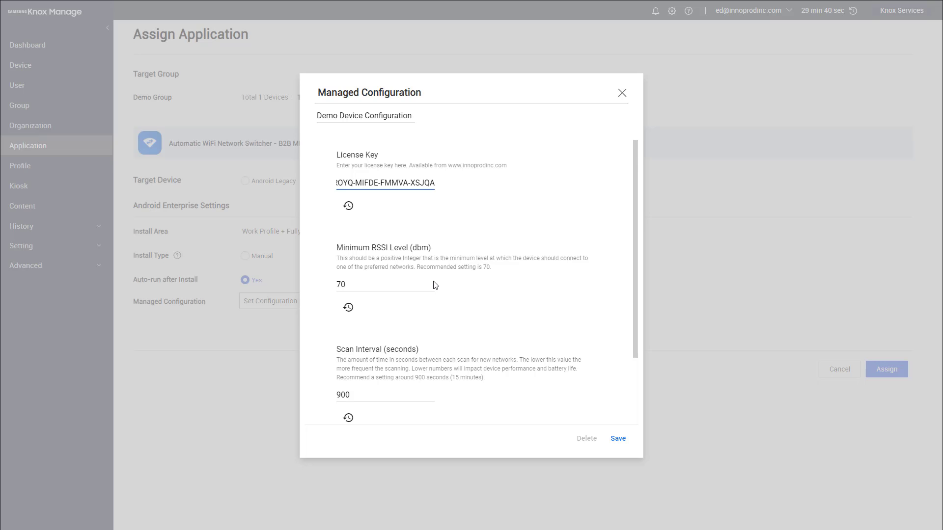
{"action": "scroll", "coordinate": [436, 285], "scroll_direction": "down", "scroll_amount": 1}
{"action": "scroll", "coordinate": [436, 285], "scroll_direction": "down", "scroll_amount": 1}
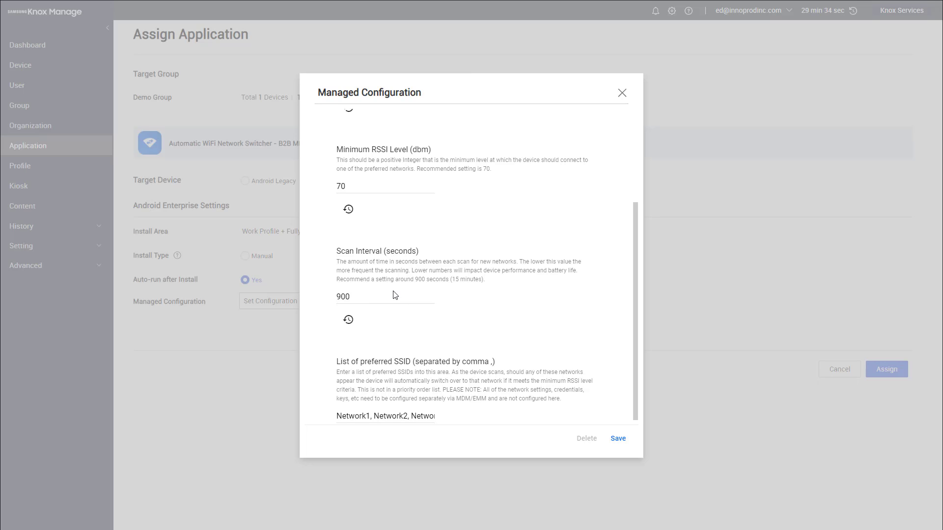
{"action": "scroll", "coordinate": [407, 280], "scroll_direction": "up", "scroll_amount": 1}
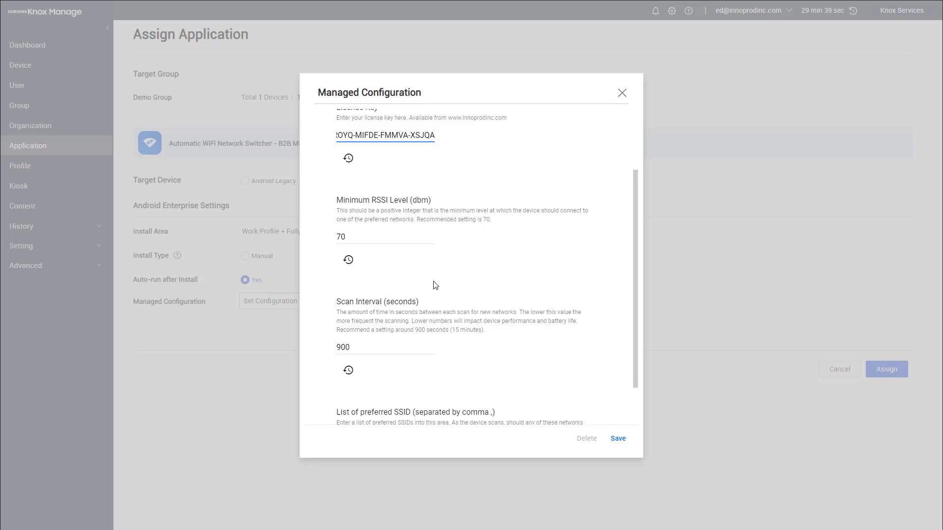
{"action": "scroll", "coordinate": [434, 283], "scroll_direction": "down", "scroll_amount": 1}
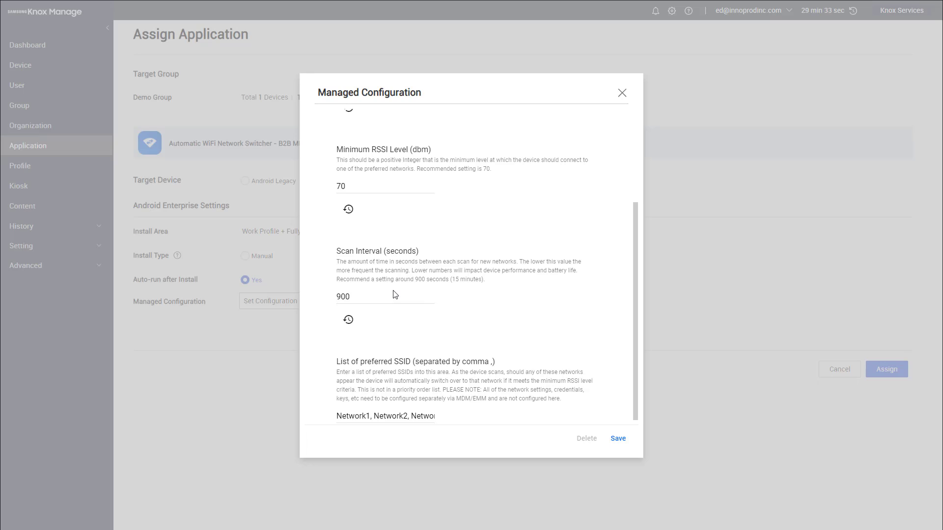
{"action": "scroll", "coordinate": [372, 308], "scroll_direction": "down", "scroll_amount": 1}
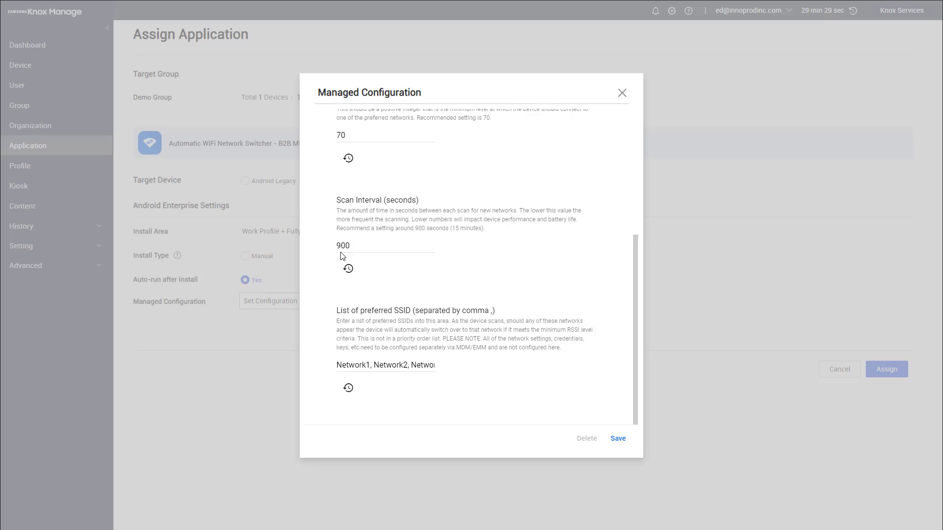
{"action": "triple_click", "coordinate": [349, 364]}
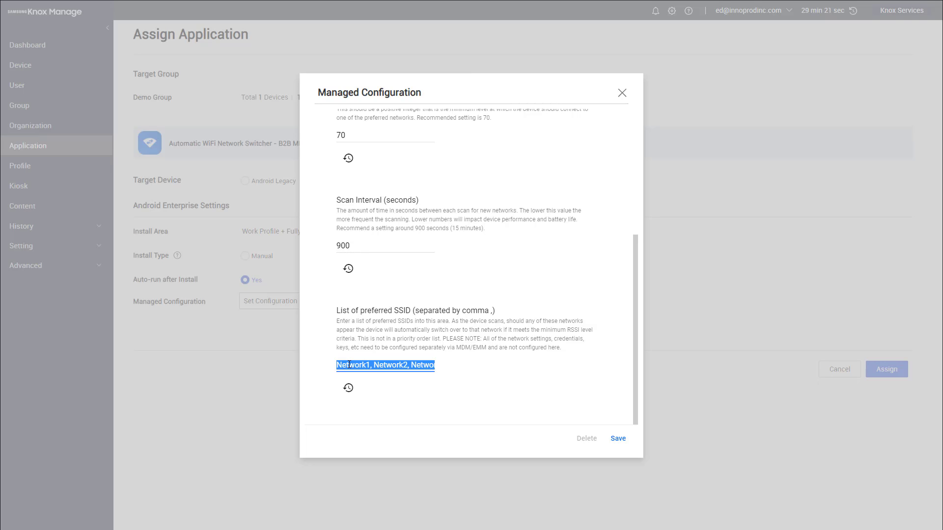
{"action": "type", "text": "demowifi"}
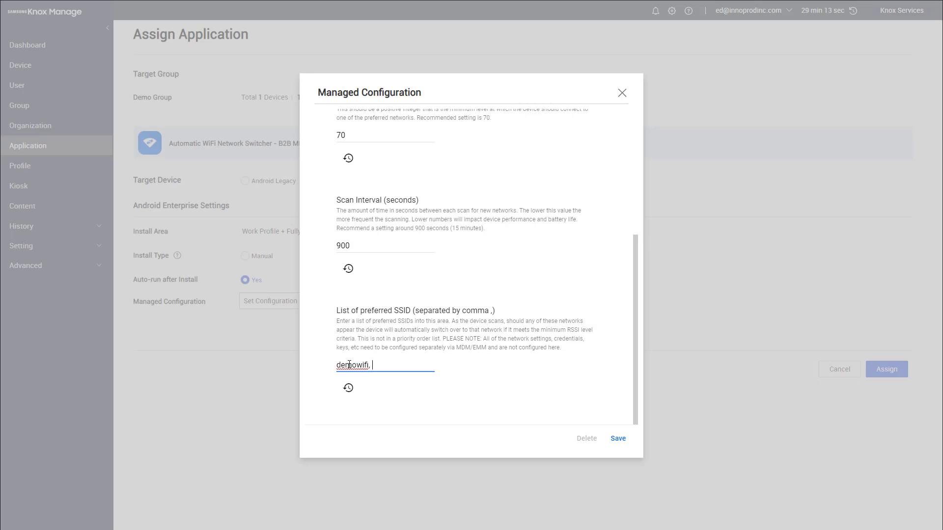
{"action": "type", "text": ", yard_wifi"}
{"action": "type", "text": ", dc_wifi"}
{"action": "left_click", "coordinate": [620, 444]}
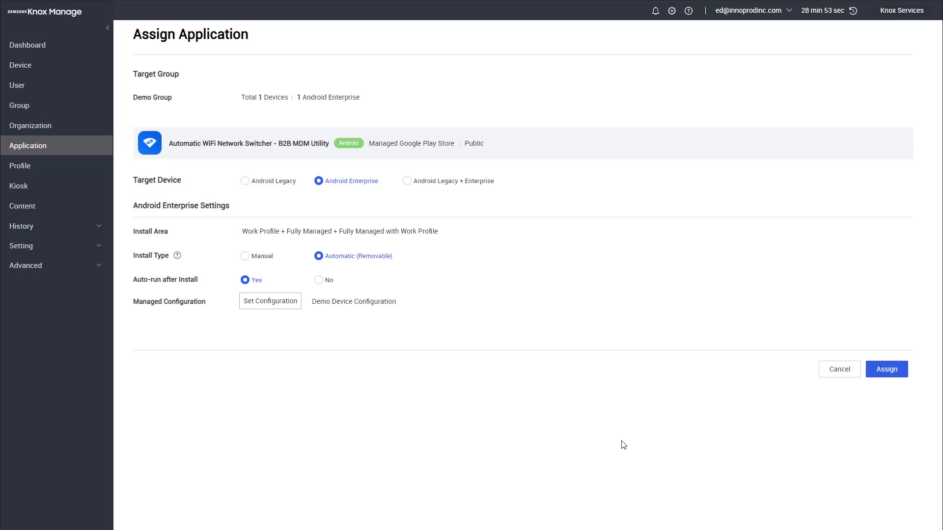
Confirm assigning the configured app to Demo Group, then go to the Profile list.
{"action": "left_click", "coordinate": [882, 375]}
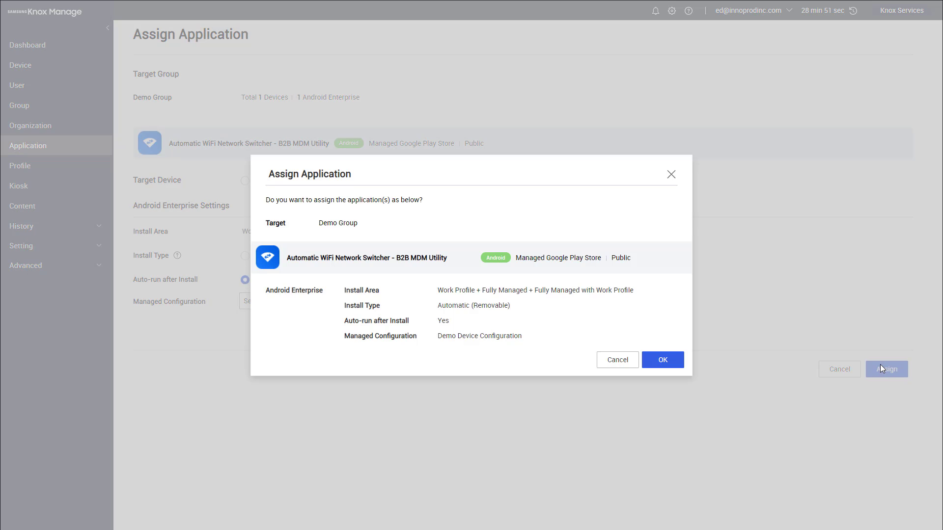
{"action": "left_click", "coordinate": [659, 361]}
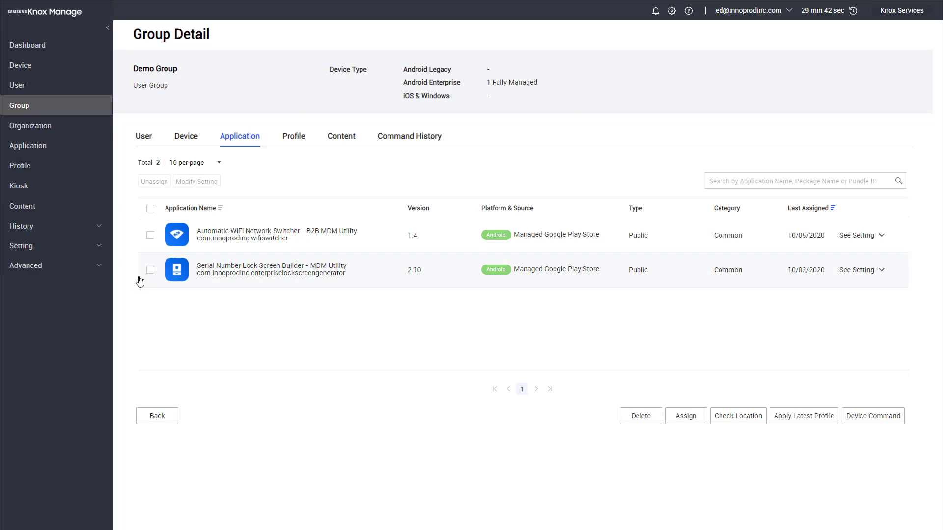
{"action": "left_click", "coordinate": [31, 176]}
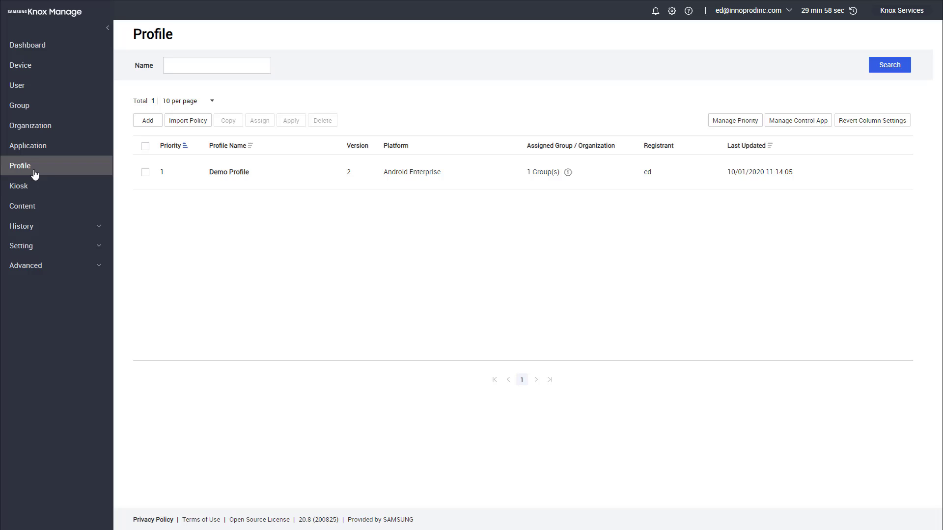
In Demo Profile's Application policy, add WiFi Switcher as a permission exception with all permissions Granted.
{"action": "left_click", "coordinate": [222, 175]}
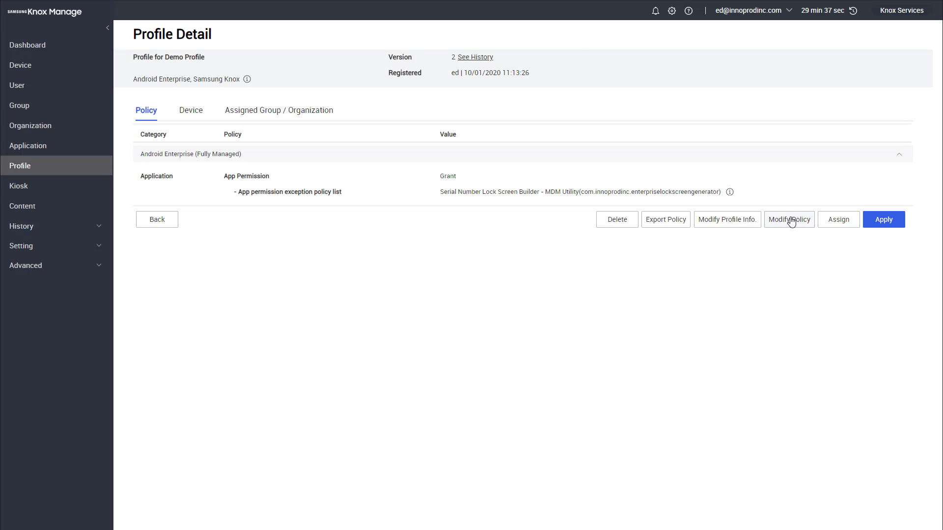
{"action": "left_click", "coordinate": [789, 220]}
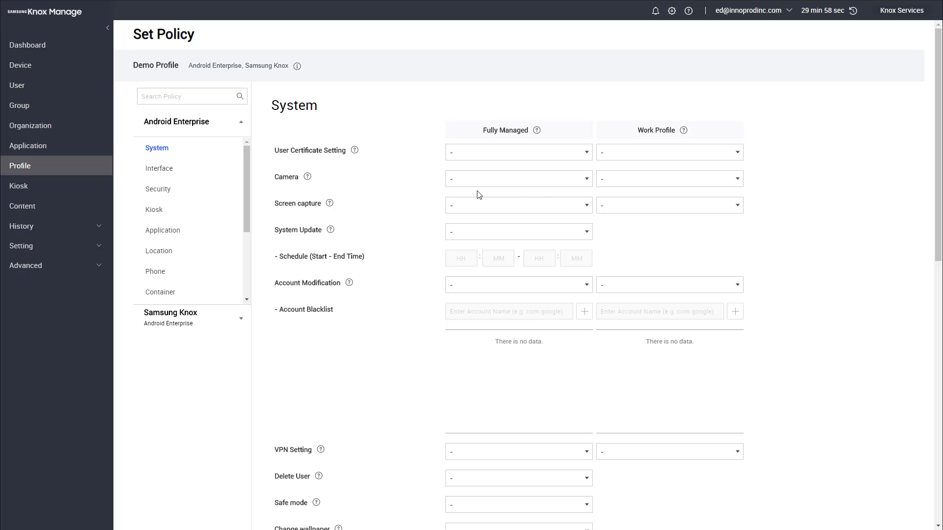
{"action": "left_click", "coordinate": [166, 234]}
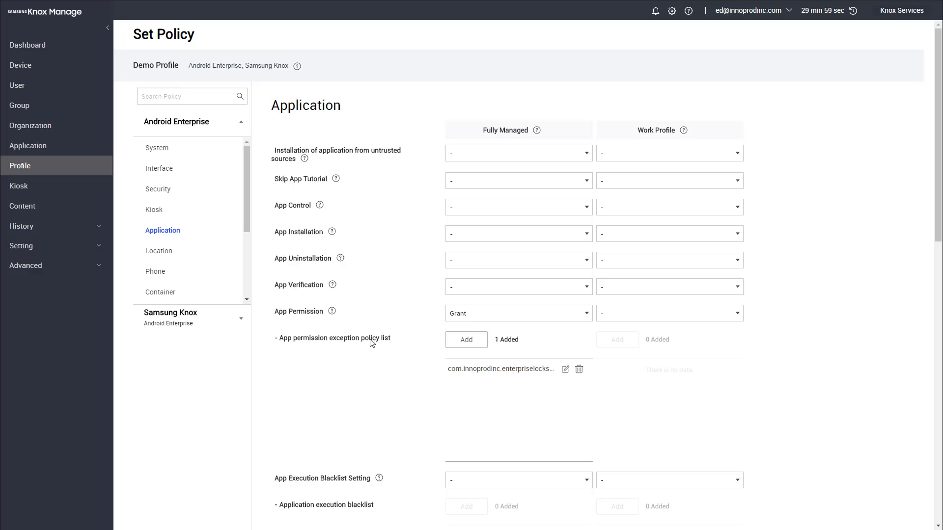
{"action": "left_click", "coordinate": [457, 343]}
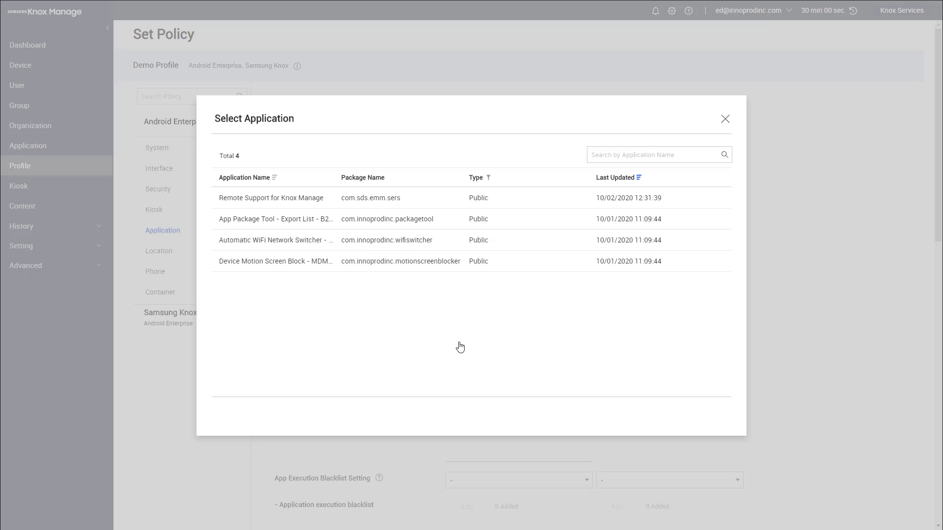
{"action": "left_click", "coordinate": [299, 242]}
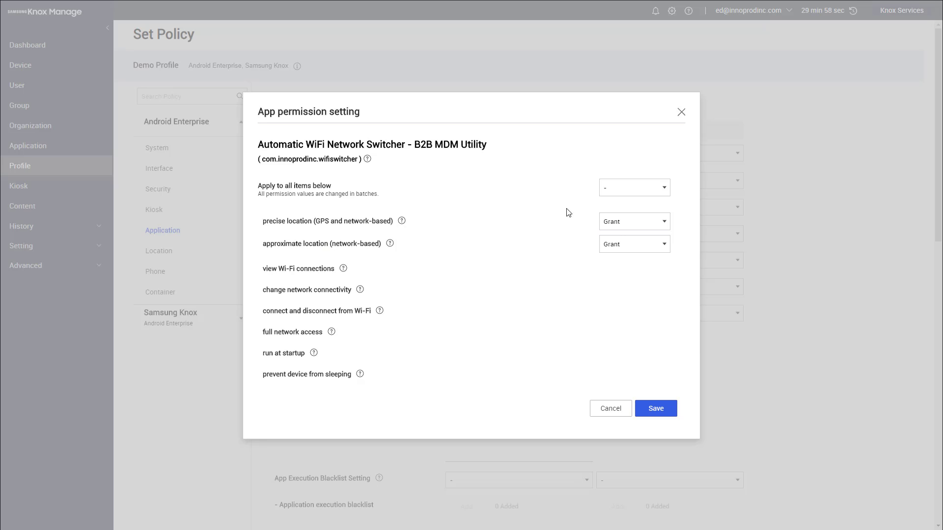
{"action": "left_click", "coordinate": [617, 192]}
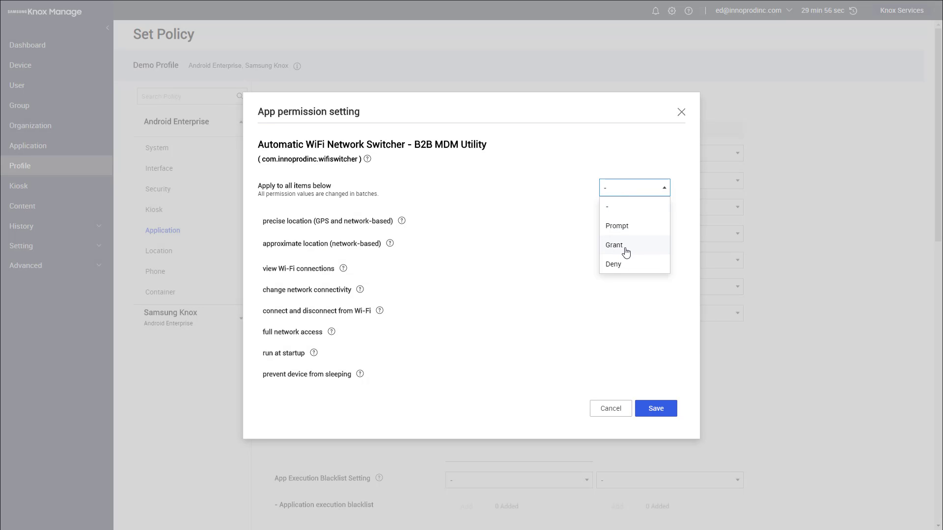
{"action": "left_click", "coordinate": [626, 251]}
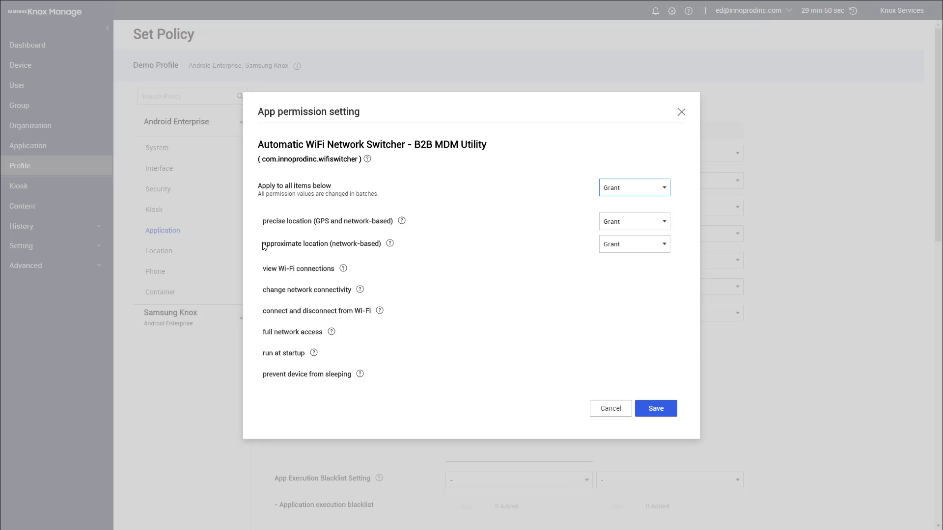
{"action": "left_click", "coordinate": [656, 410]}
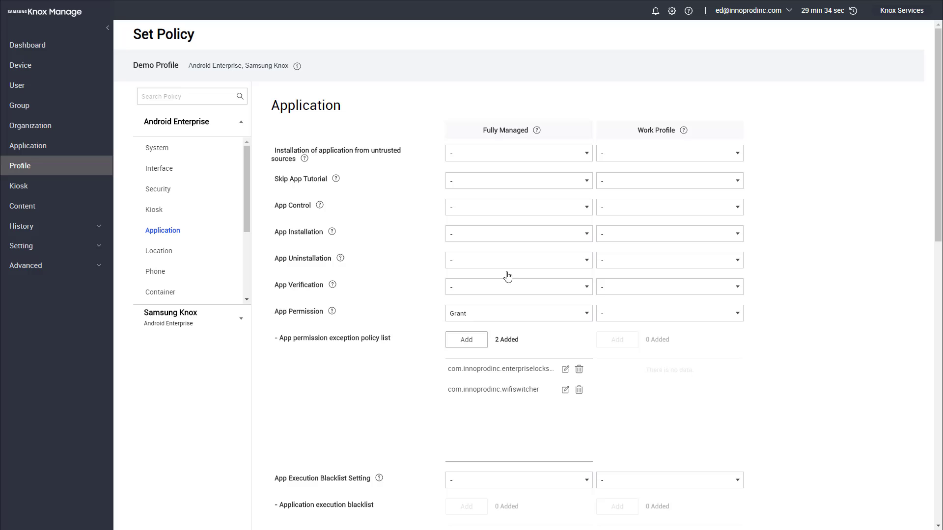
{"action": "scroll", "coordinate": [178, 270], "scroll_direction": "down", "scroll_amount": 3}
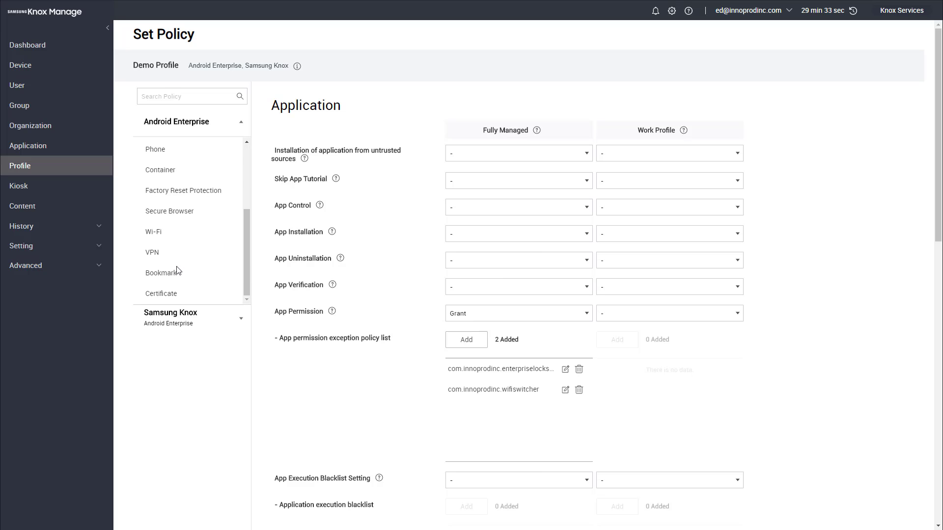
{"action": "left_click", "coordinate": [151, 232]}
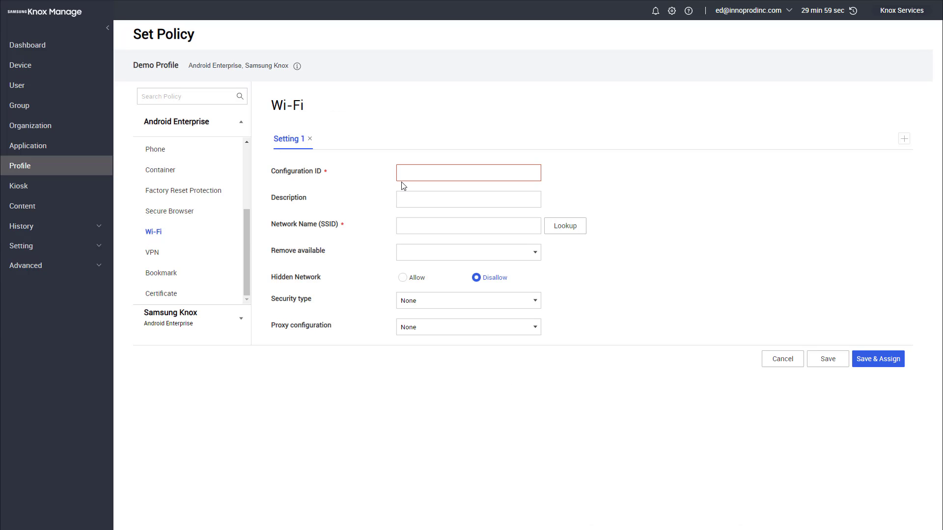
{"action": "type", "text": "demowifi"}
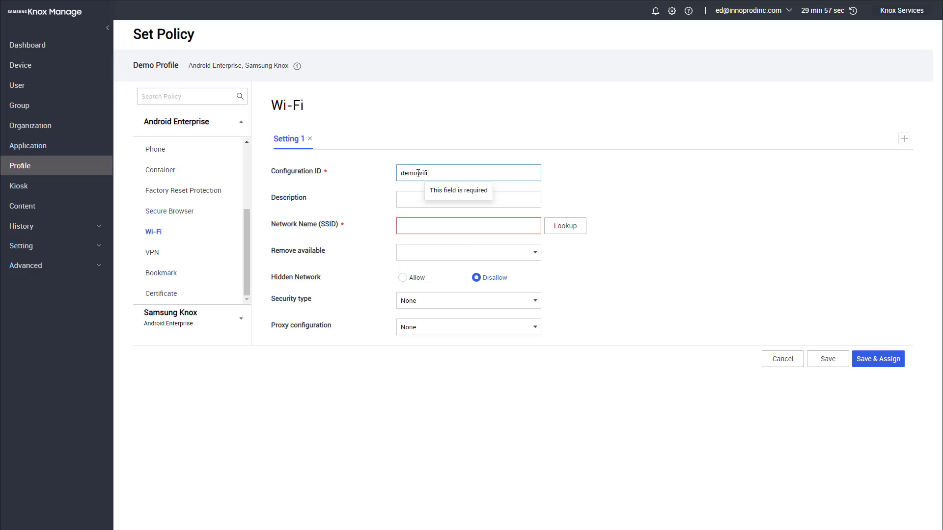
{"action": "key", "text": "Tab"}
{"action": "key", "text": "Tab"}
{"action": "type", "text": "demowifi"}
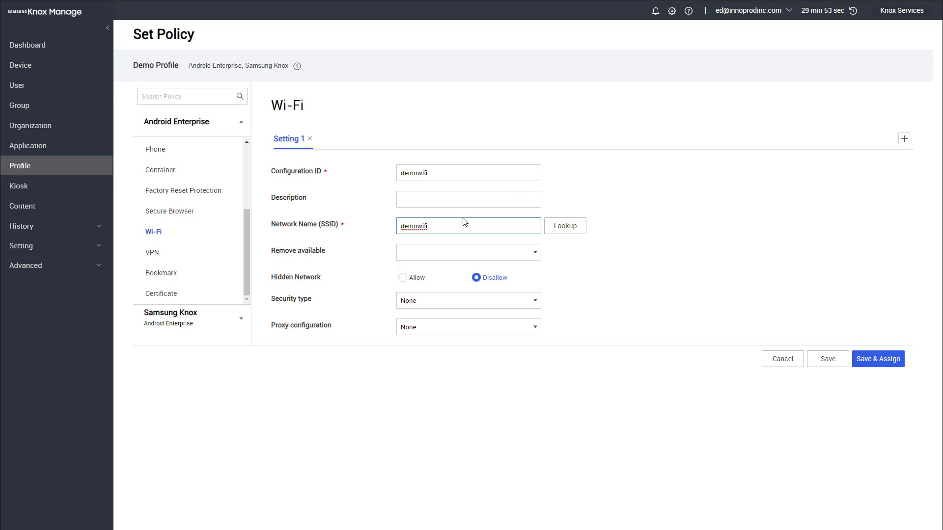
{"action": "left_click", "coordinate": [429, 302]}
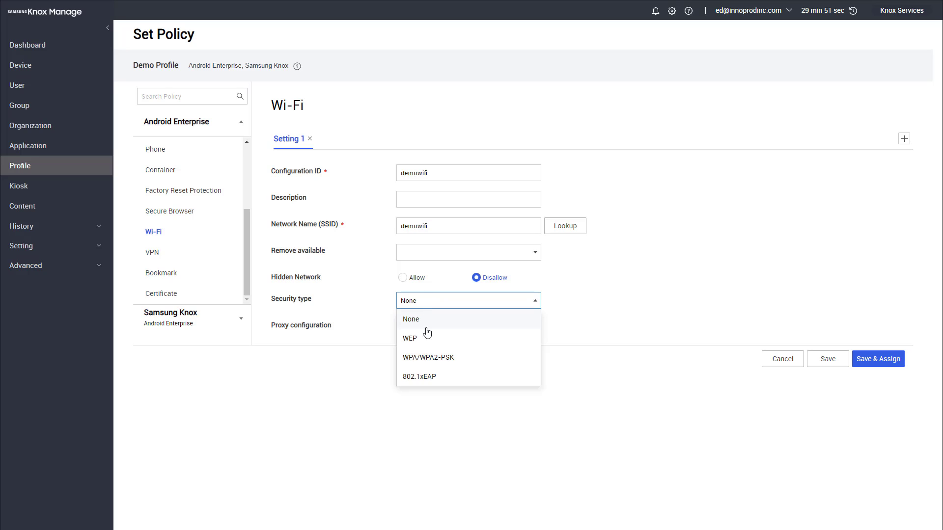
{"action": "left_click", "coordinate": [424, 358]}
{"action": "left_click", "coordinate": [424, 327]}
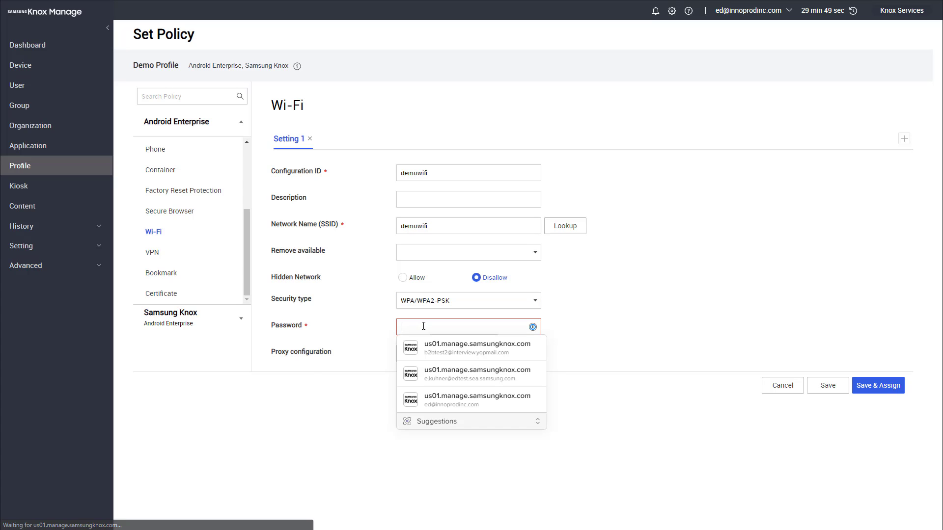
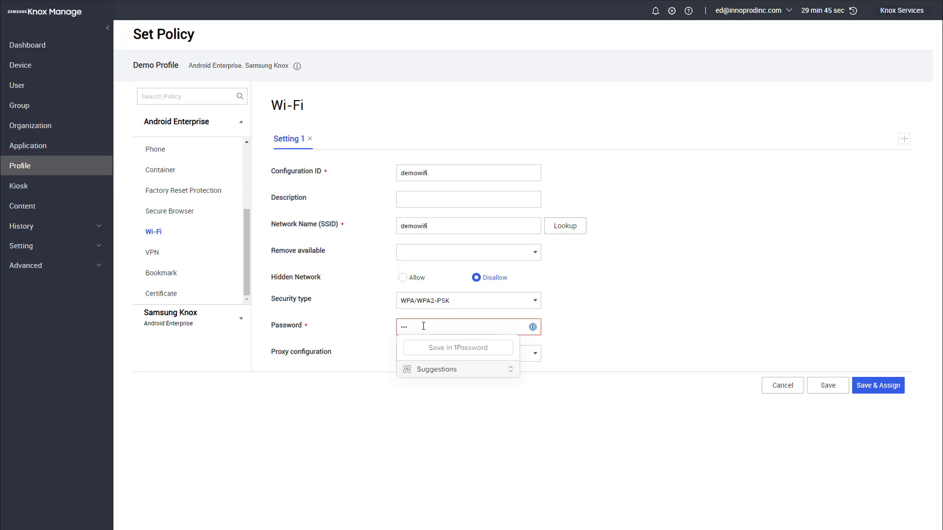
{"action": "left_click", "coordinate": [631, 324]}
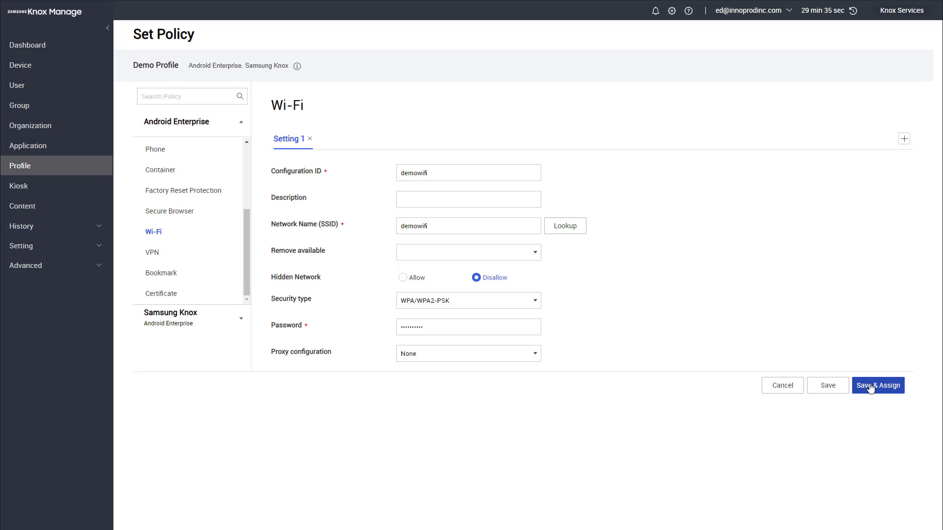
Save the Wi-Fi policy and Demo Profile, then apply the profile to its assigned devices.
{"action": "left_click", "coordinate": [829, 391]}
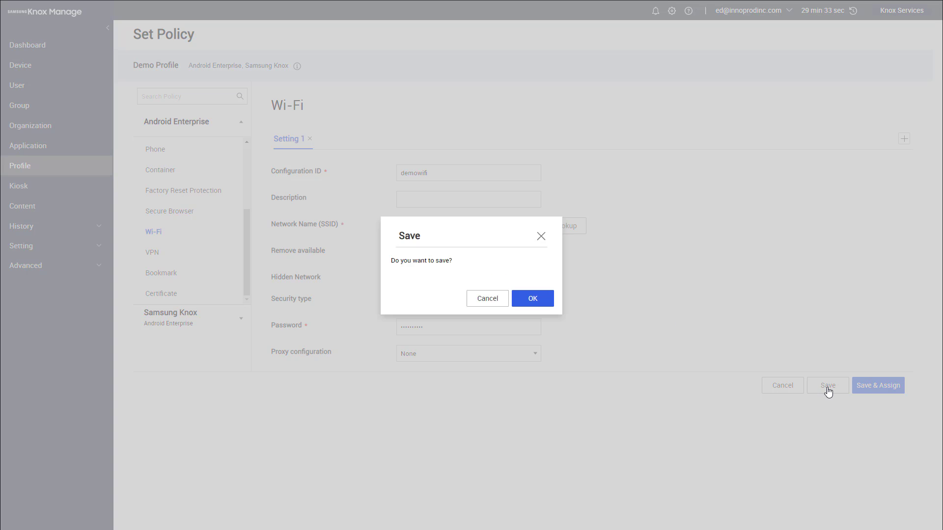
{"action": "left_click", "coordinate": [539, 307]}
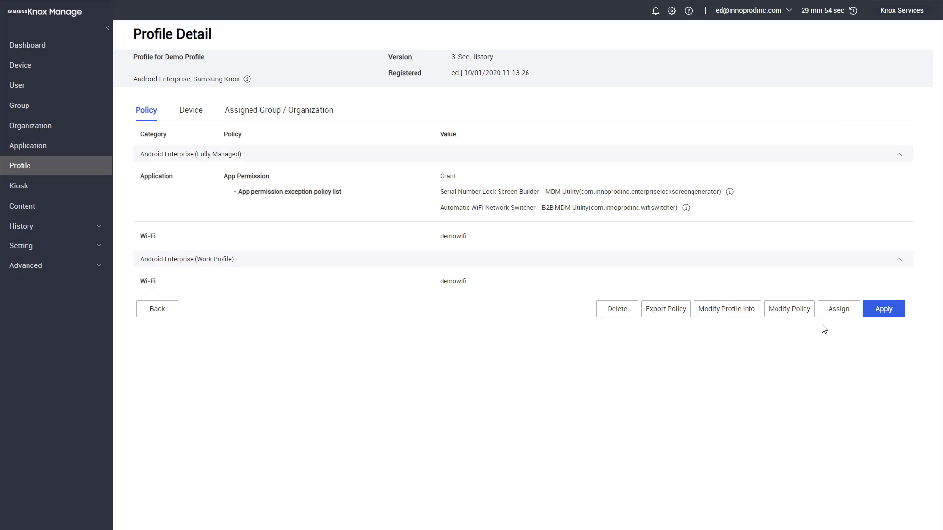
{"action": "left_click", "coordinate": [880, 313]}
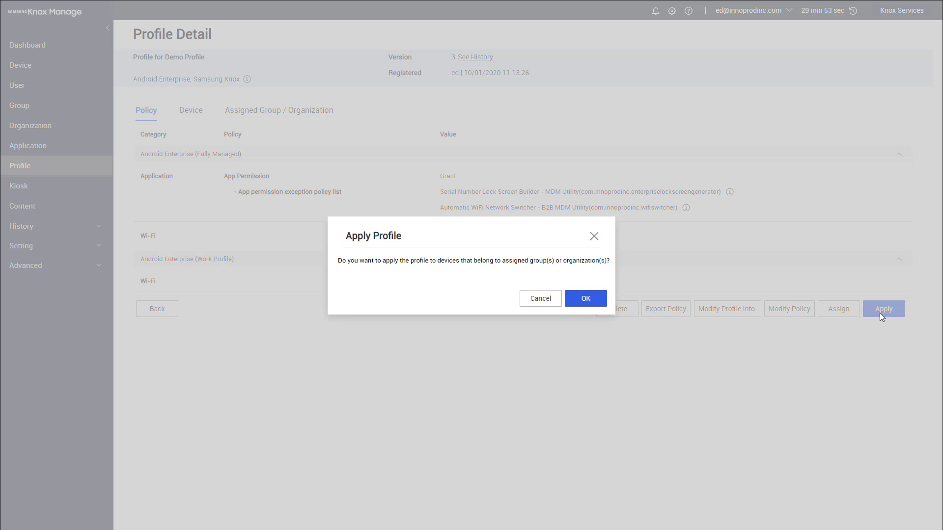
{"action": "left_click", "coordinate": [587, 301]}
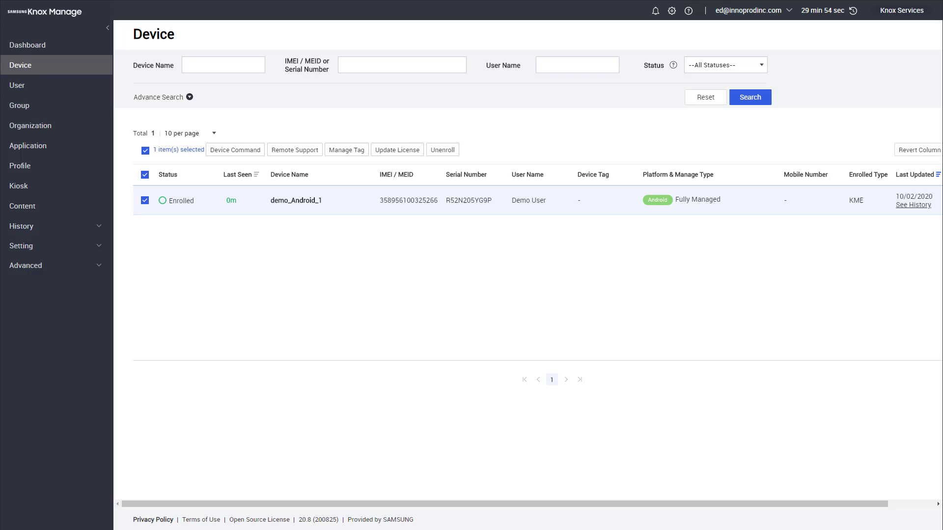
Center the SM T547U remote view showing WiFi Switcher's preferred demowifi, yard_wifi and dc_wifi networks.
{"action": "left_click_drag", "start_coordinate": [757, 96], "coordinate": [564, 88]}
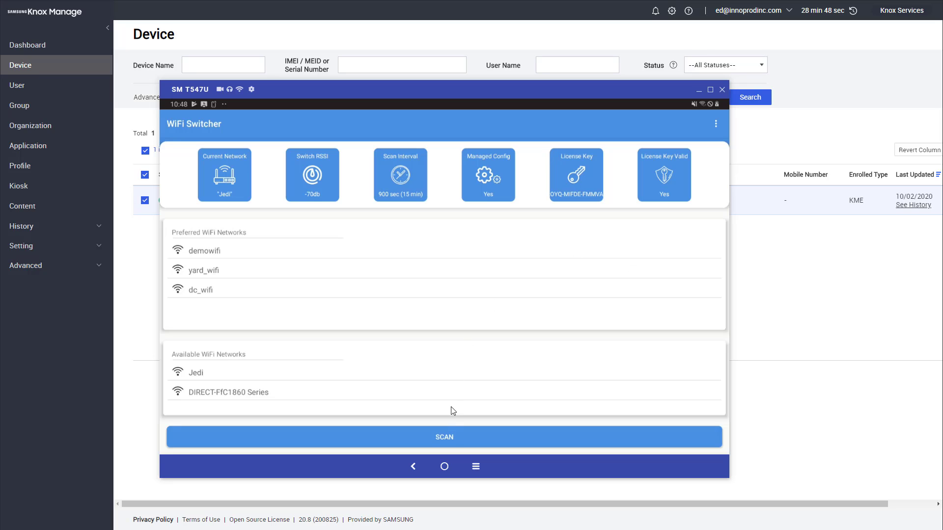
Run a SCAN in the remote tablet's WiFi Switcher to refresh available networks.
{"action": "left_click", "coordinate": [451, 434]}
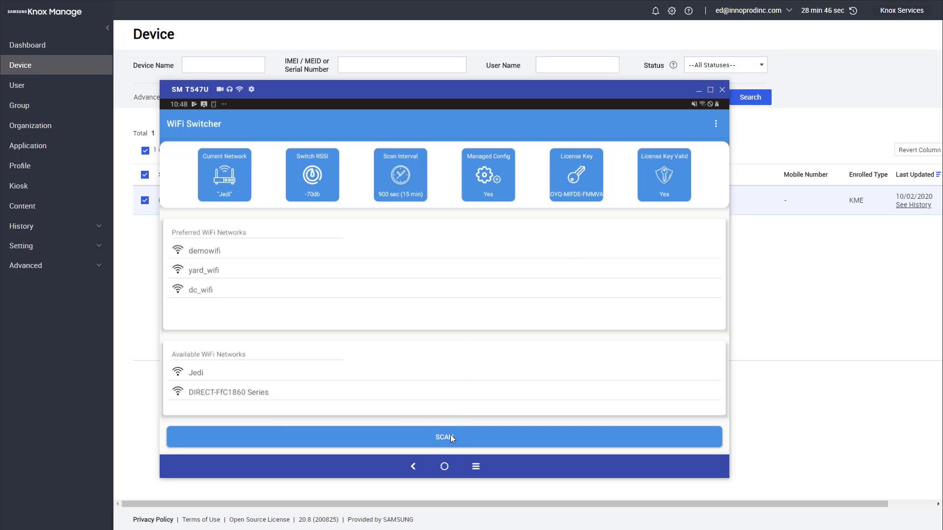